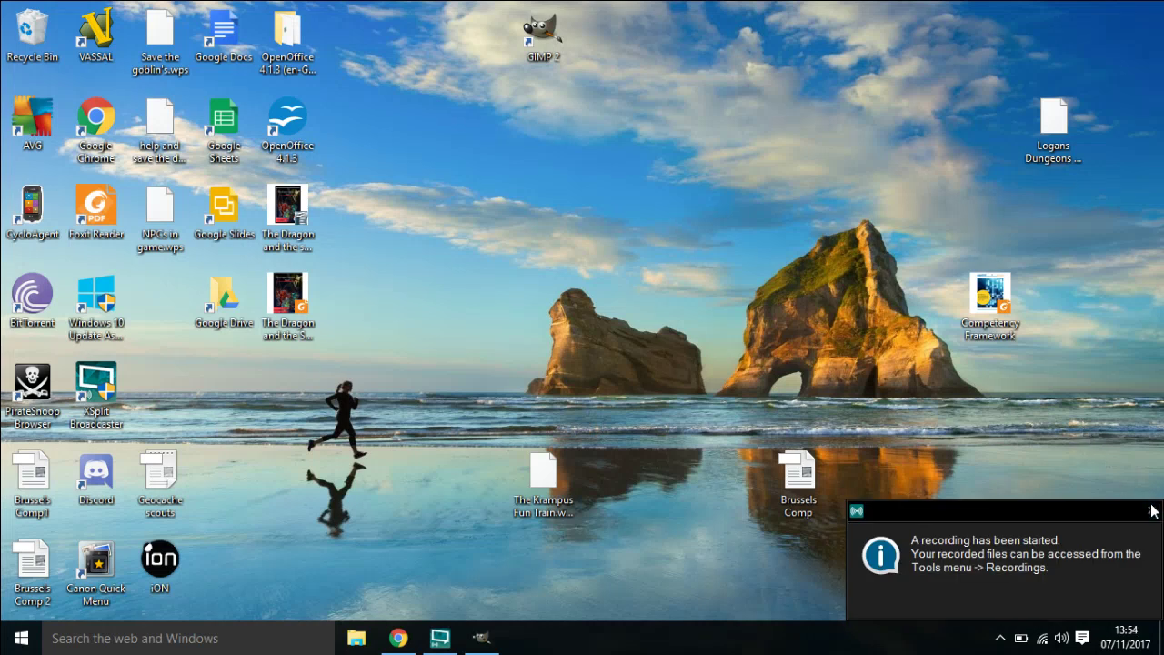
# Switch to the Roll20 game in Chrome and upload the Ken image from the Pictures folder to the art library.
pyautogui.click(1152, 510)
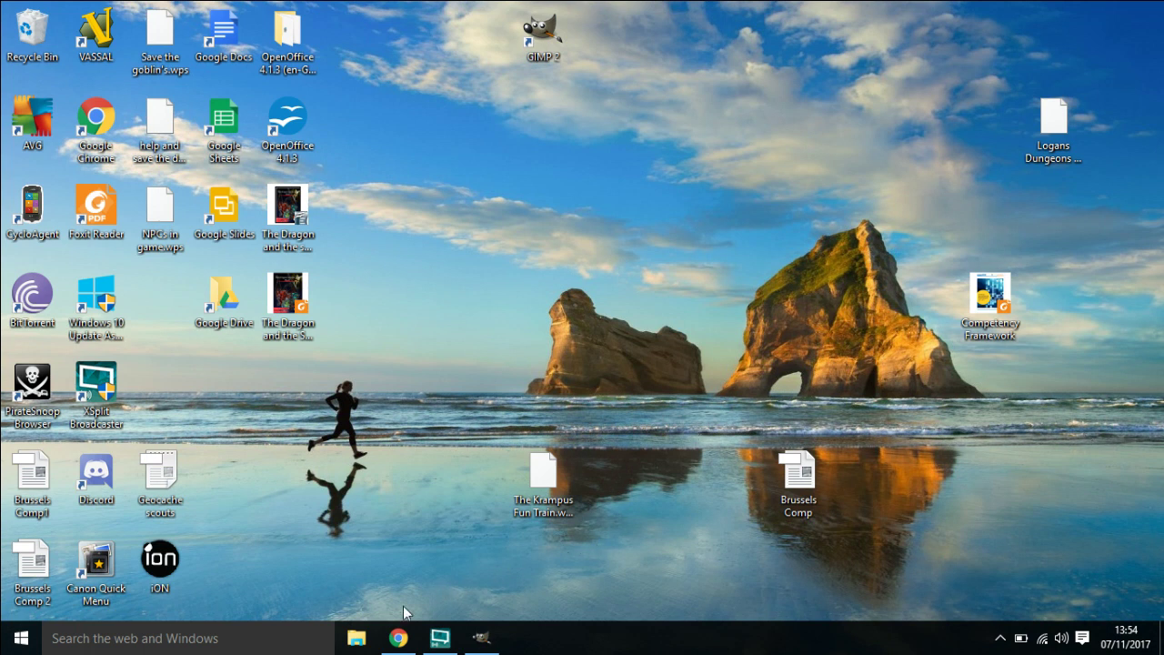
pyautogui.click(398, 637)
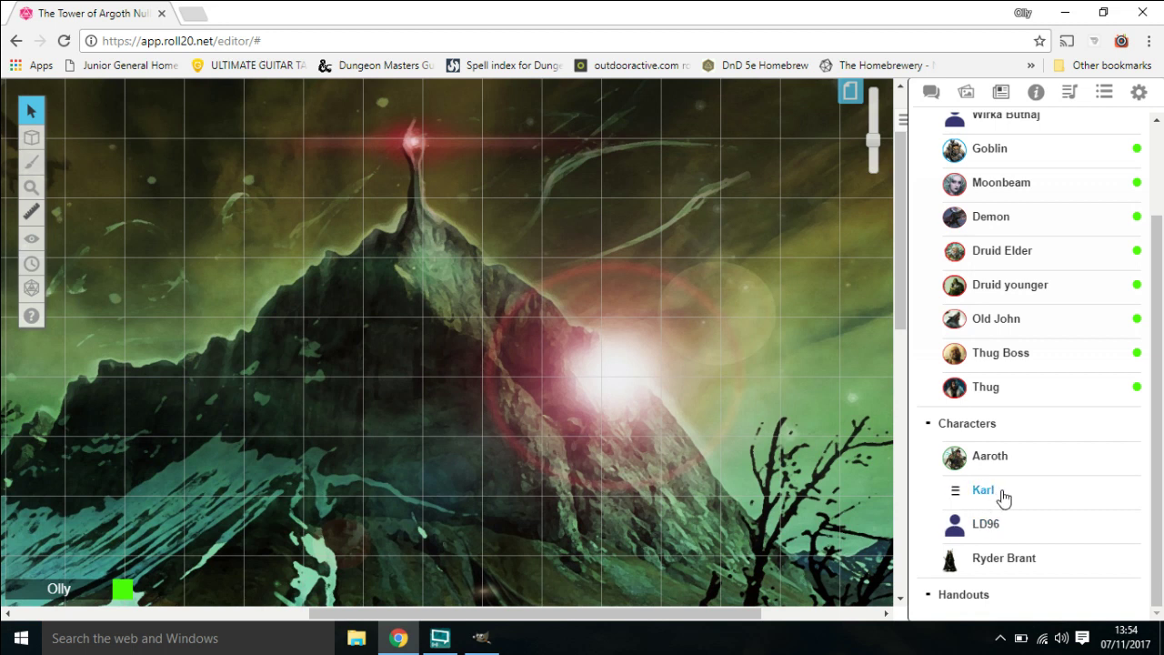
pyautogui.click(968, 94)
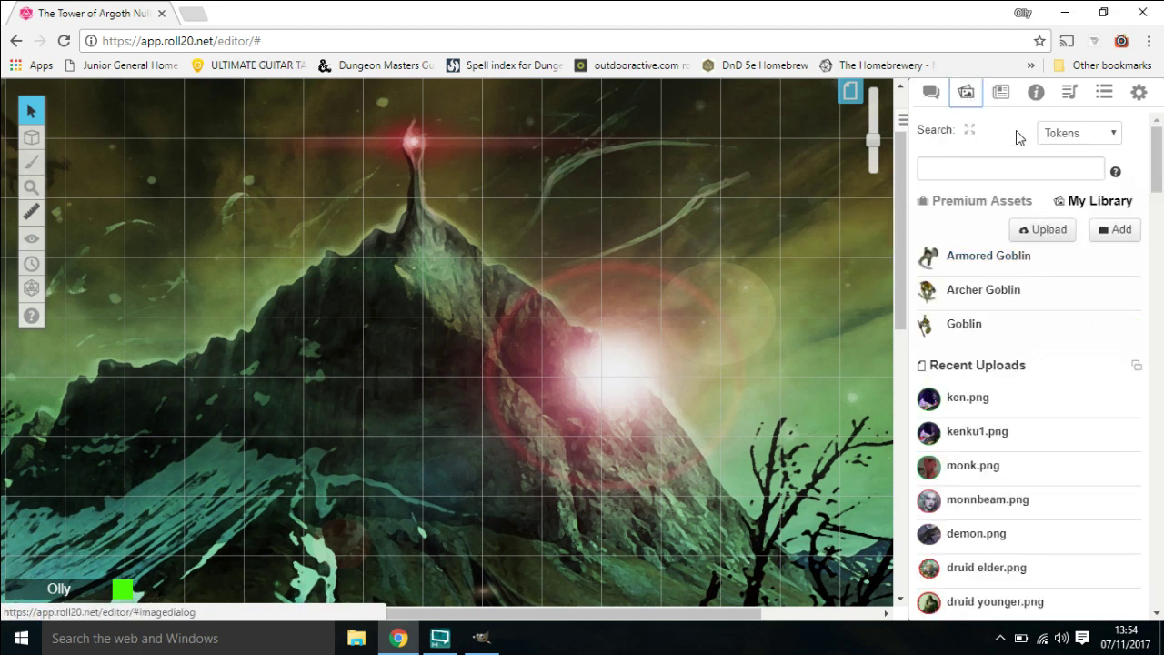
pyautogui.click(1043, 235)
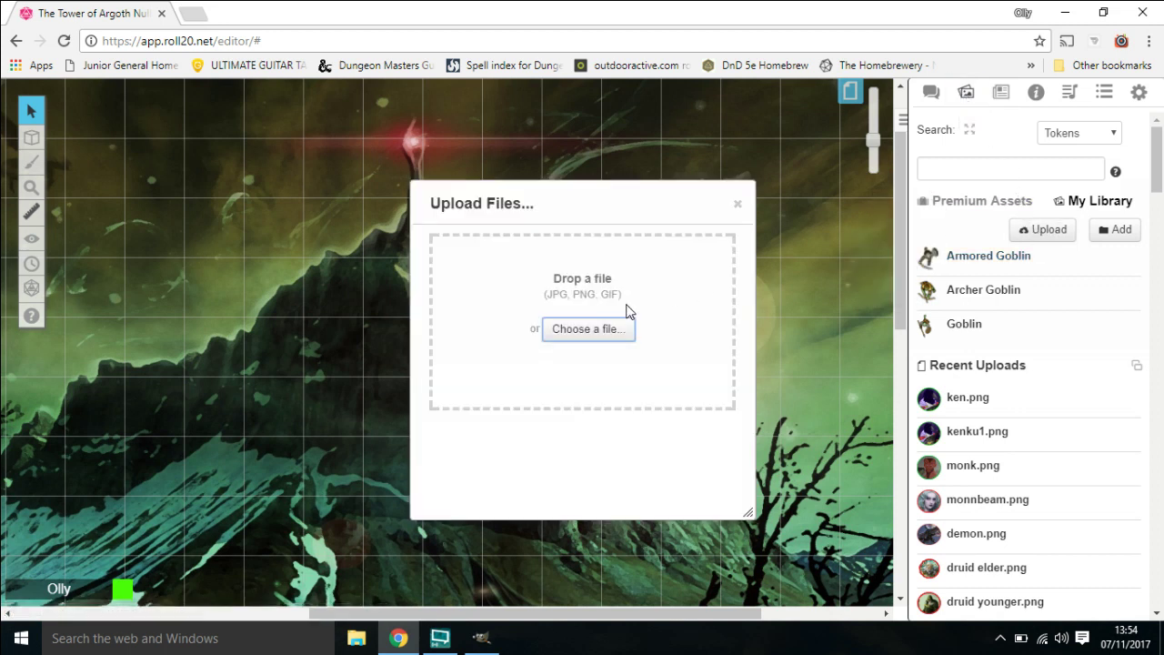
pyautogui.click(589, 337)
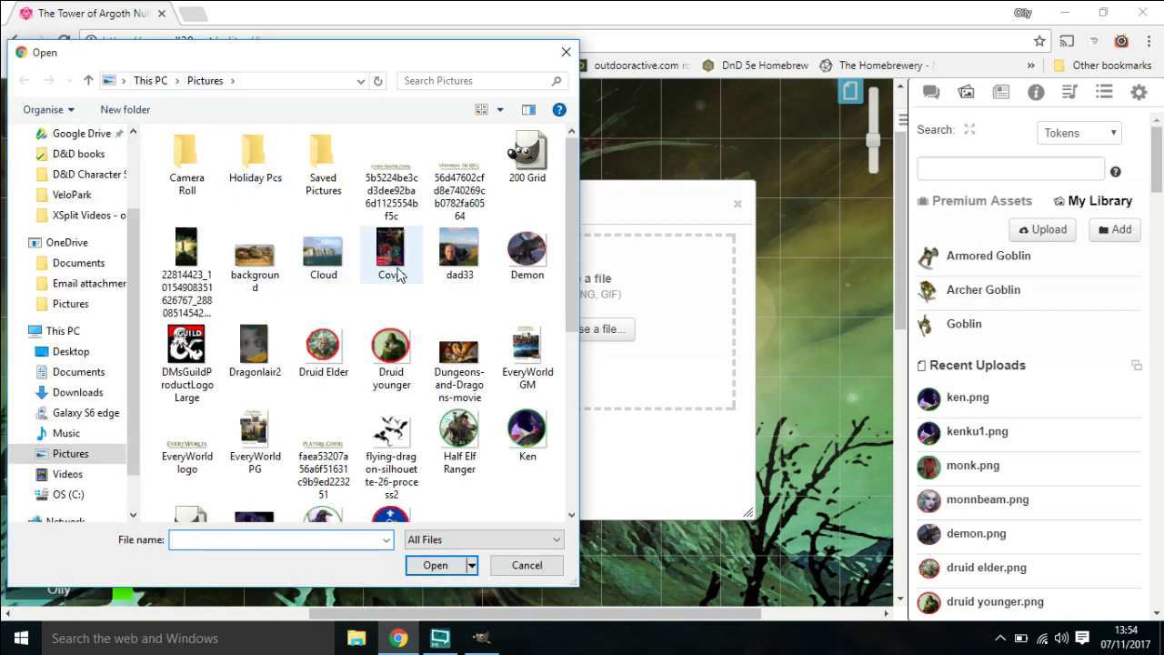
pyautogui.moveTo(573, 314); pyautogui.dragTo(571, 338)
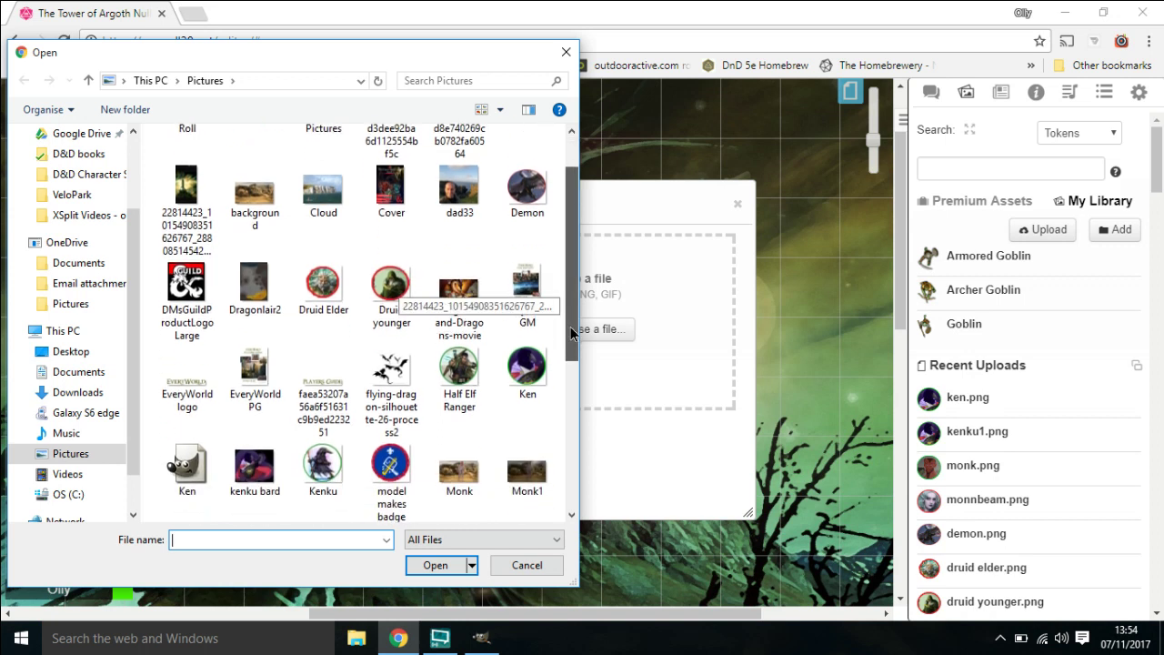
pyautogui.click(529, 378)
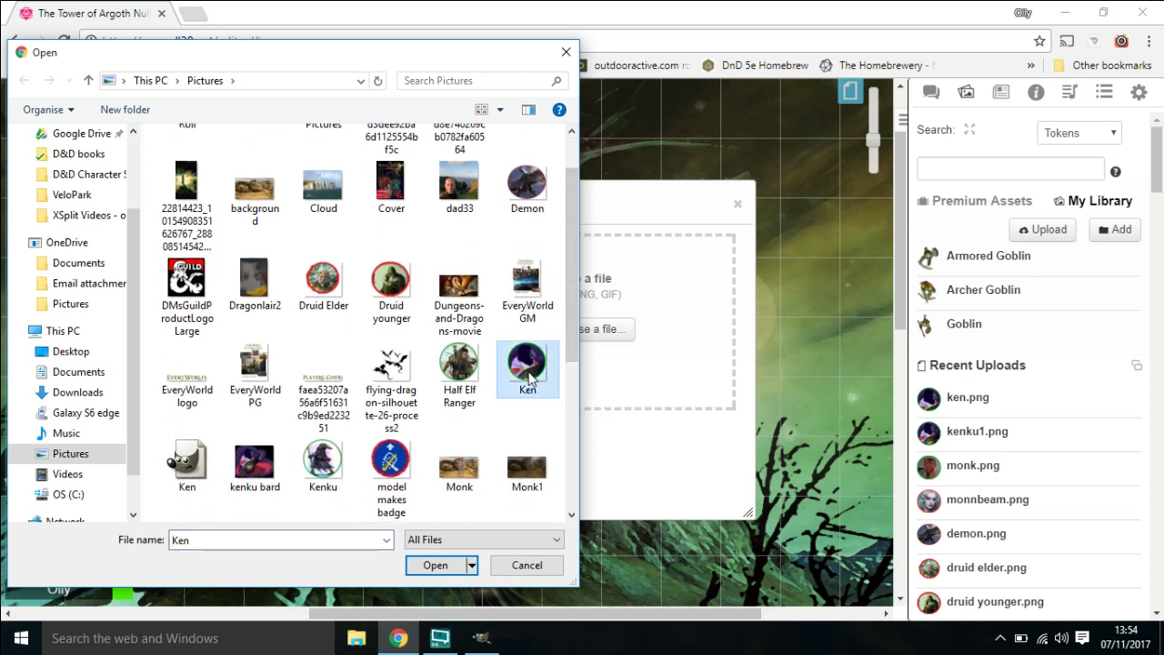
pyautogui.click(434, 565)
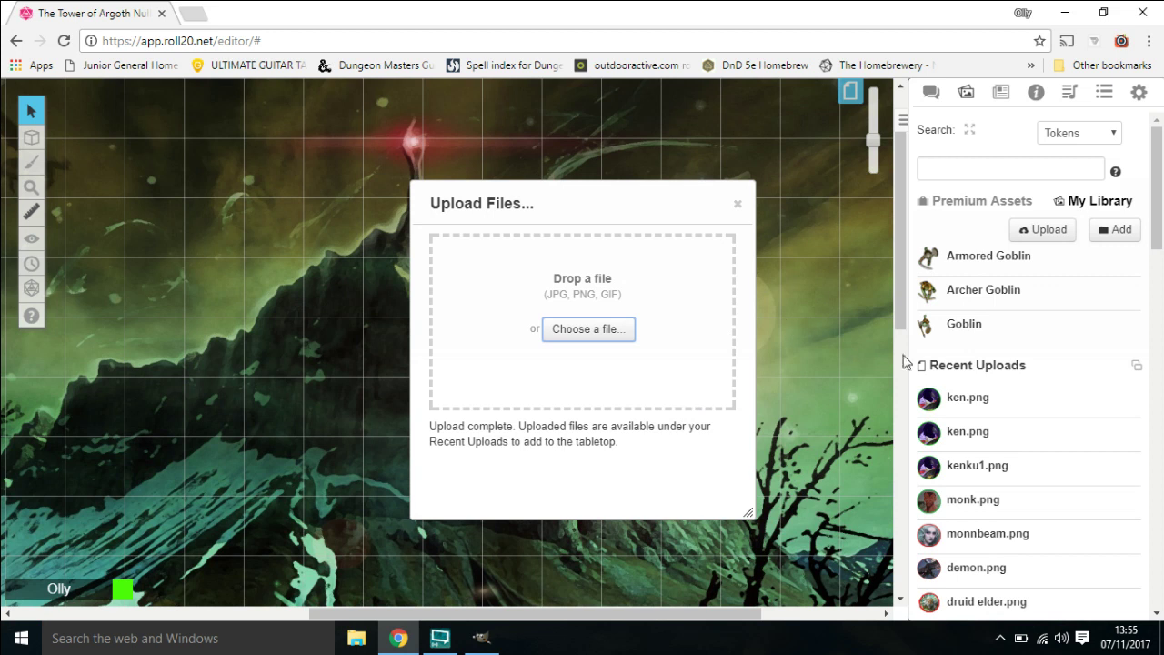
pyautogui.moveTo(966, 431)
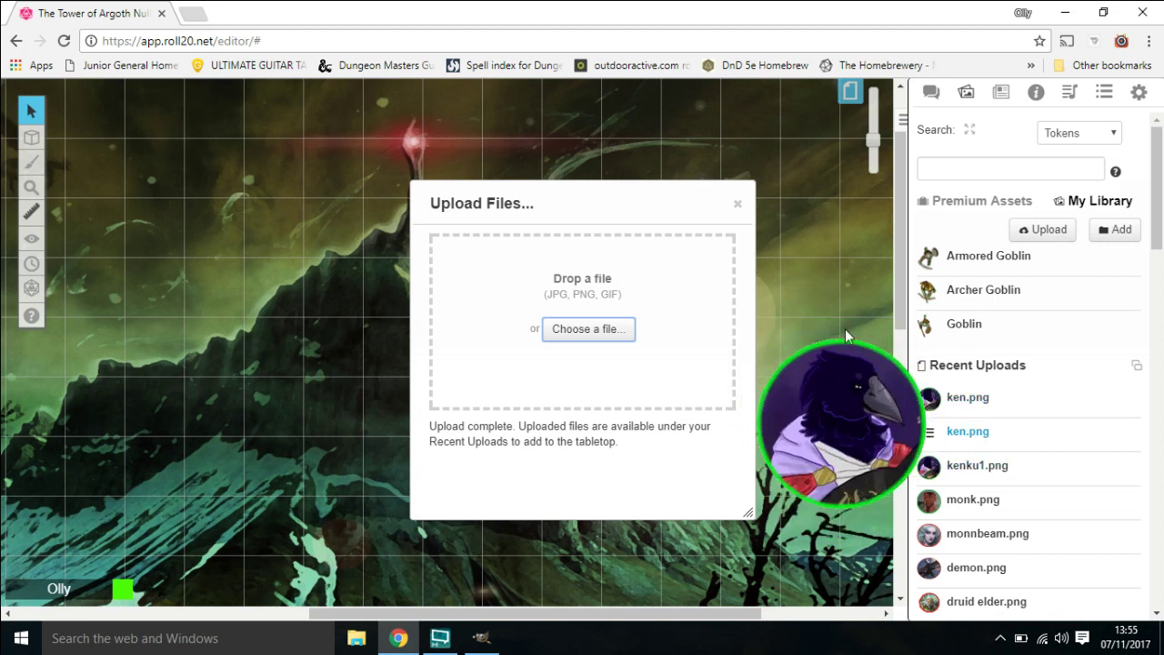
pyautogui.click(737, 206)
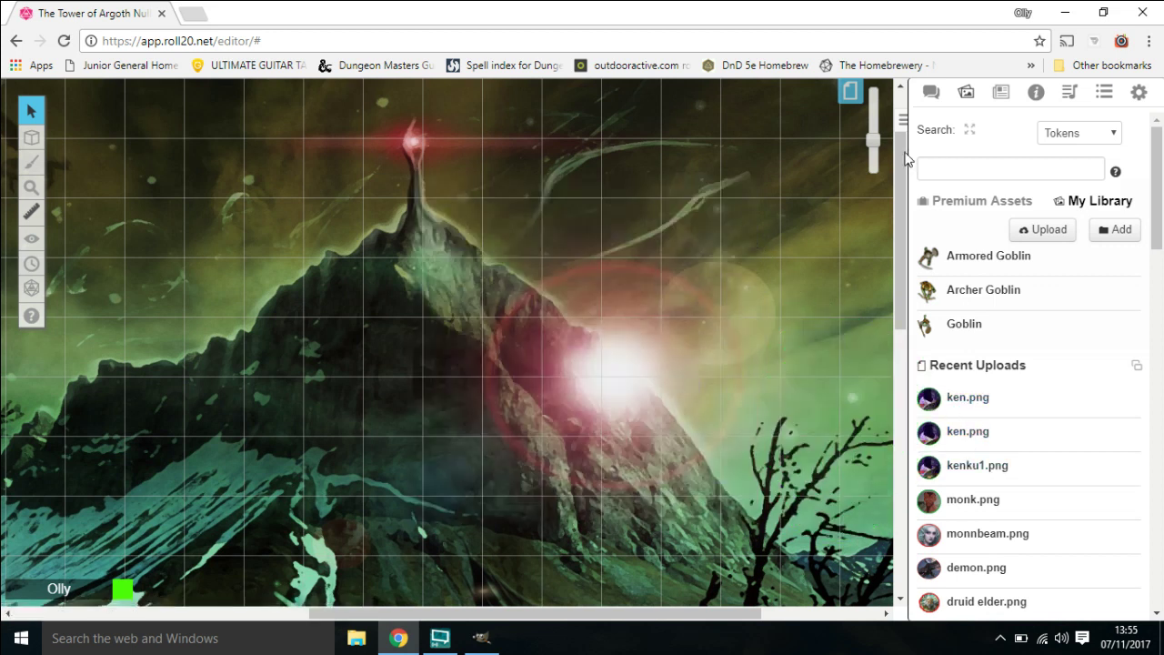
# Open the journal character Karl for editing and set the newly uploaded ken.png as its avatar.
pyautogui.click(1001, 94)
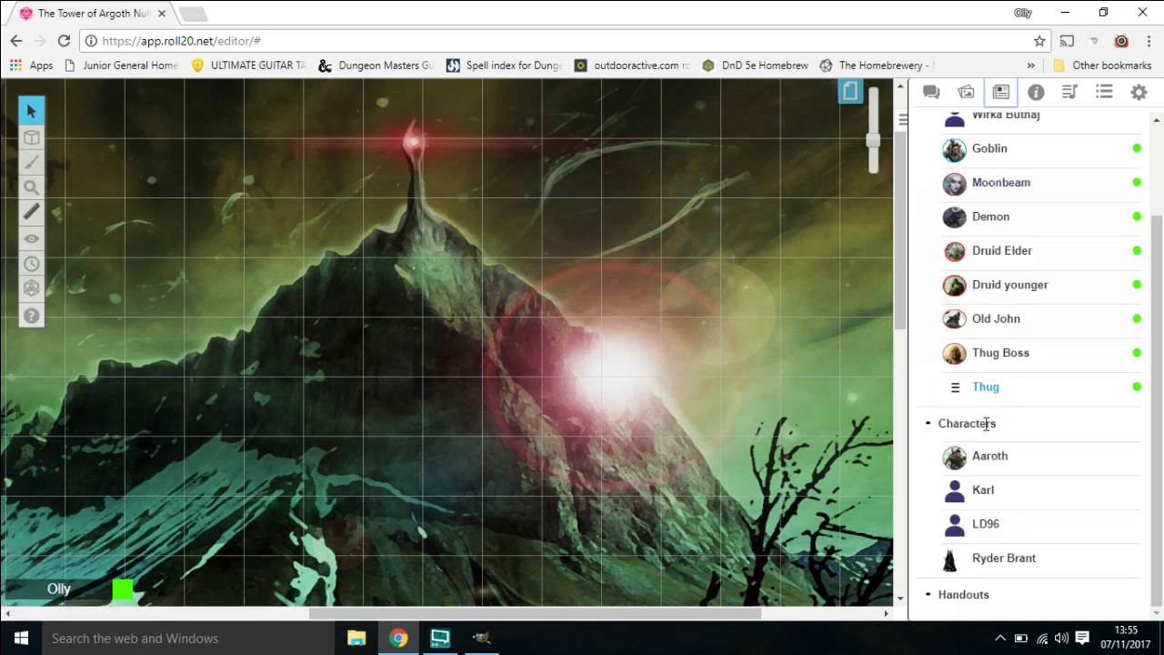
pyautogui.click(983, 491)
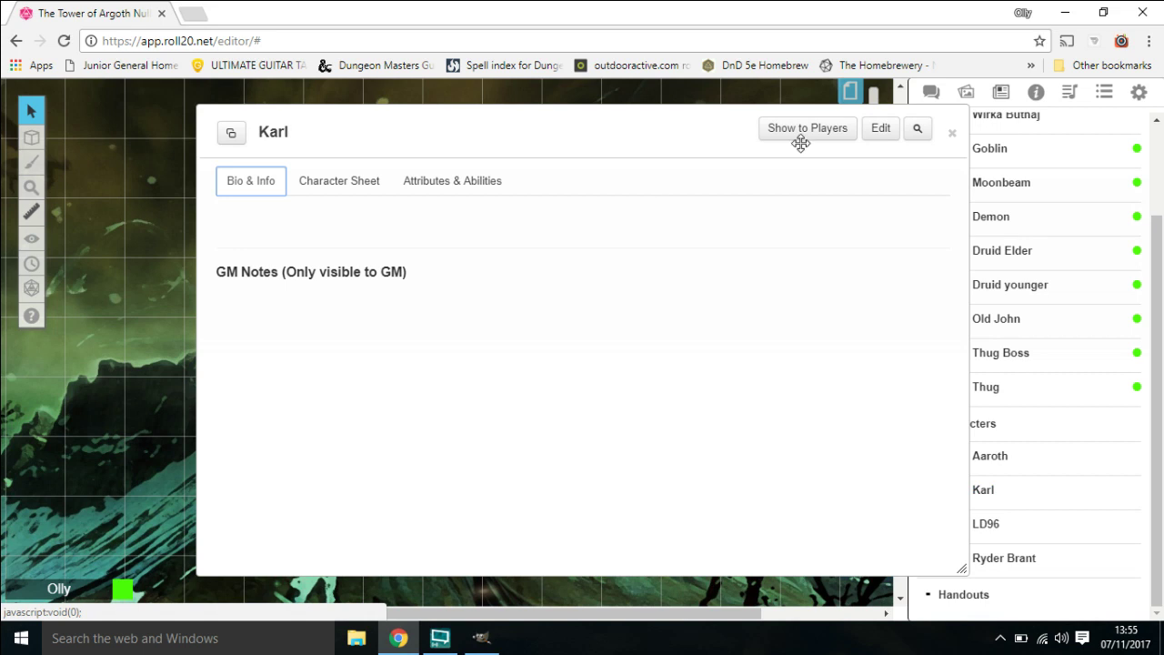
pyautogui.click(882, 128)
pyautogui.moveTo(699, 146); pyautogui.dragTo(543, 122)
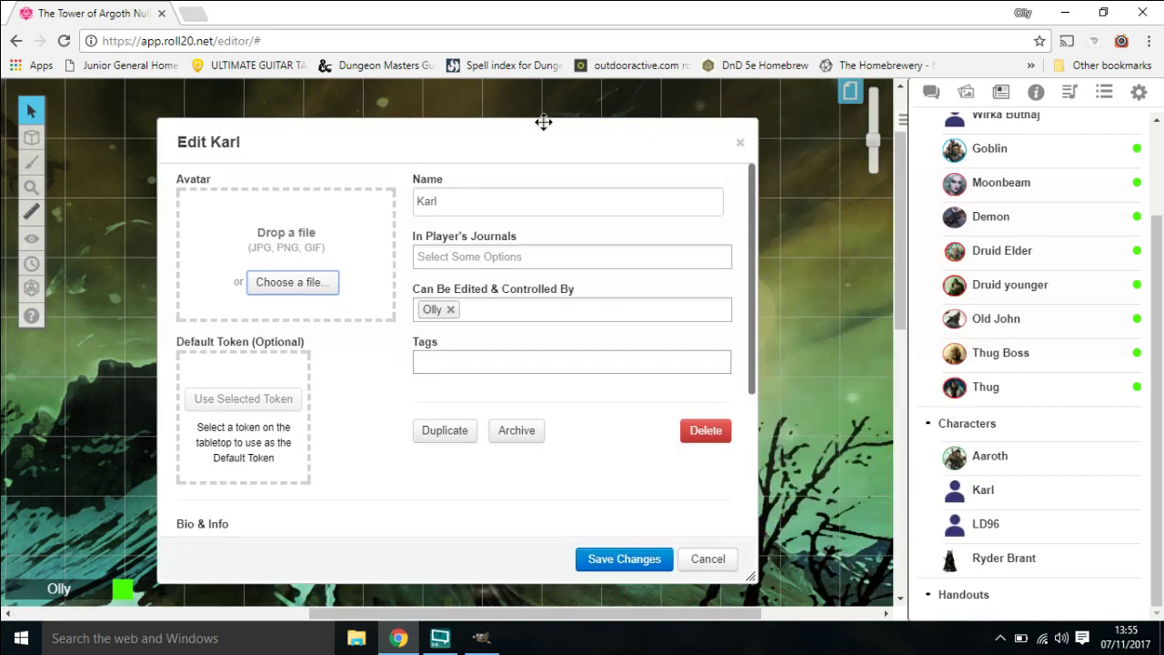
pyautogui.click(967, 94)
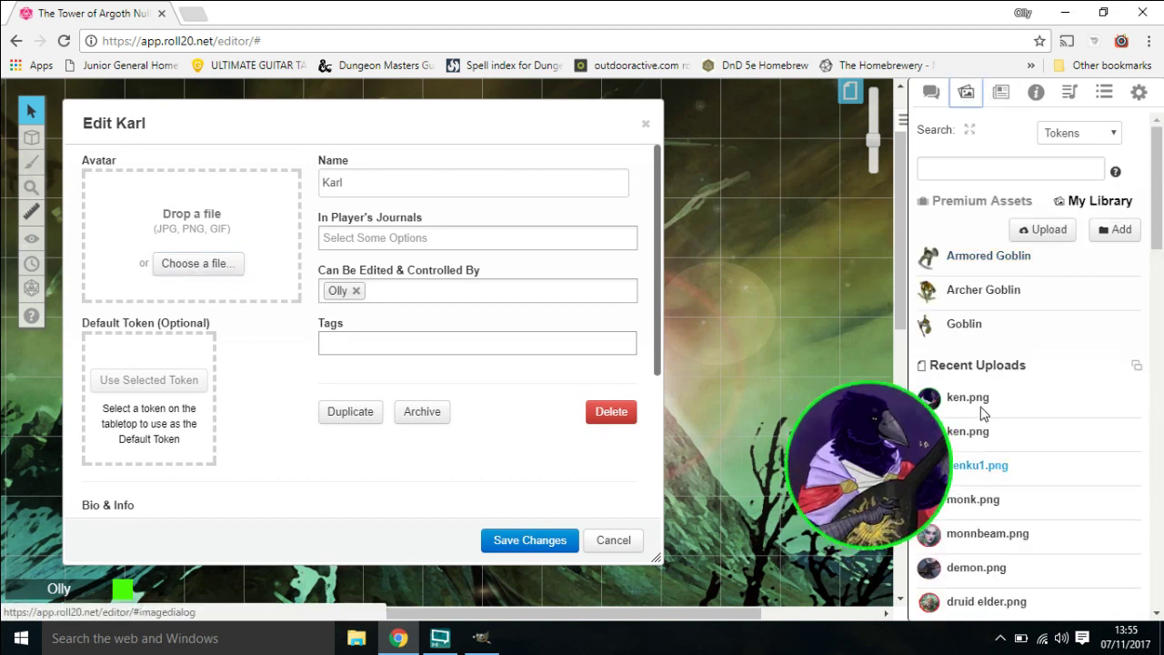
pyautogui.moveTo(977, 409); pyautogui.dragTo(239, 221)
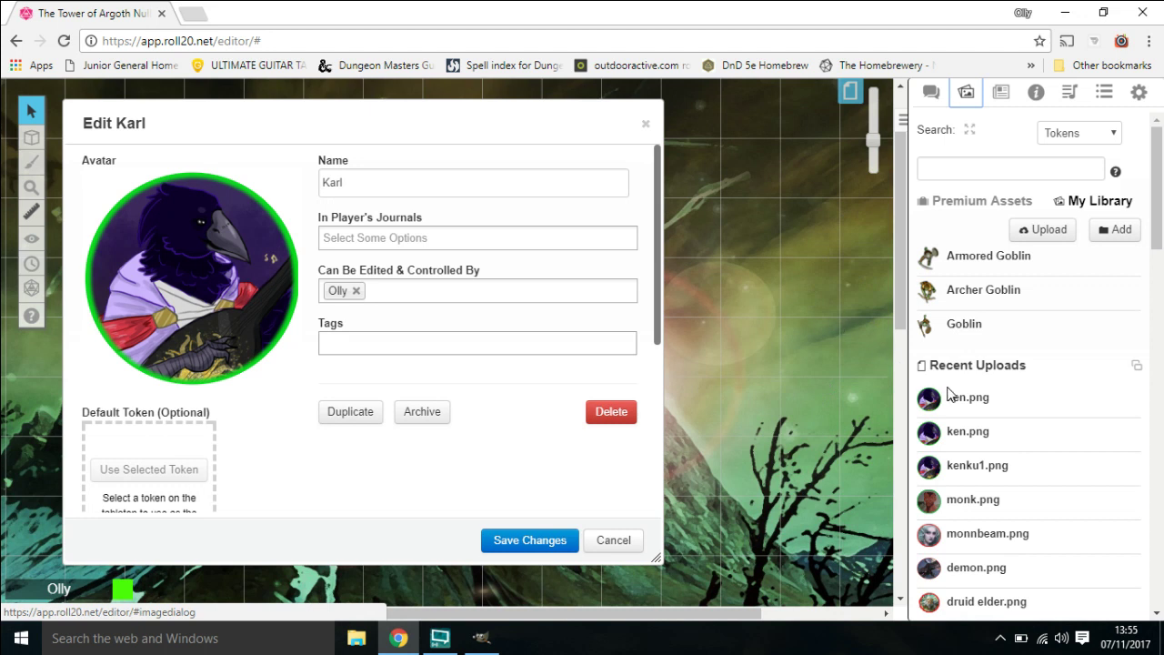
# Place the uploaded ken.png on the map as a token, keeping the character's edit dialog clear of it.
pyautogui.moveTo(931, 401); pyautogui.dragTo(771, 396)
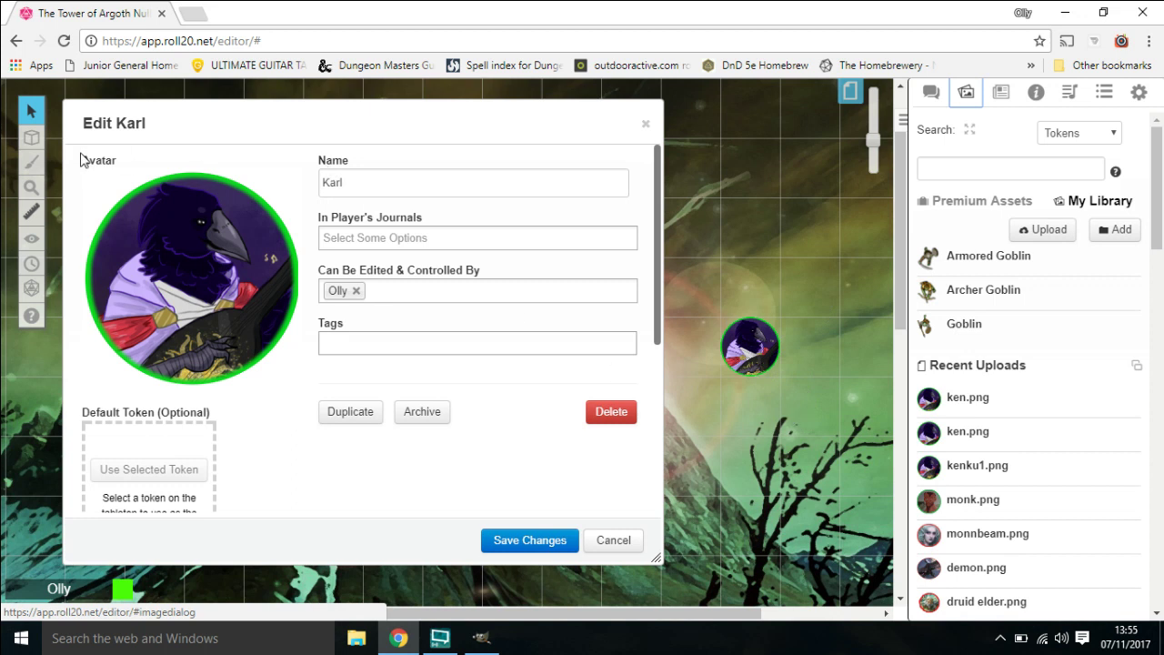
pyautogui.moveTo(100, 118); pyautogui.dragTo(306, 114)
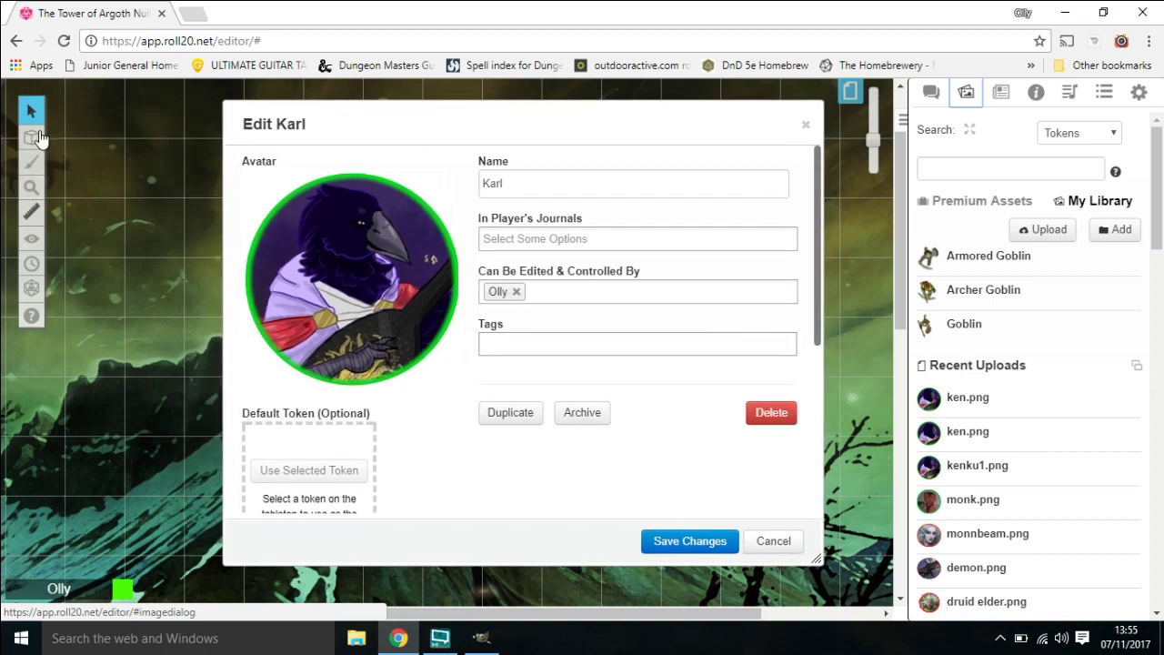
pyautogui.moveTo(40, 141)
pyautogui.moveTo(360, 120); pyautogui.dragTo(199, 137)
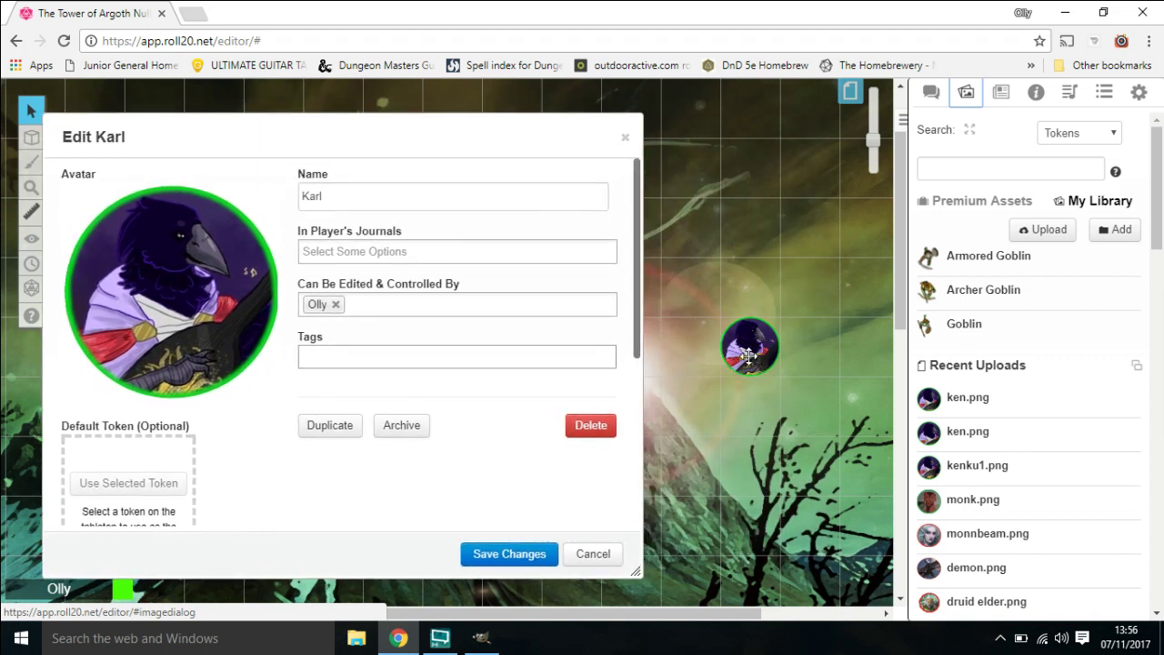
pyautogui.hotkey('ctrl', 'v')
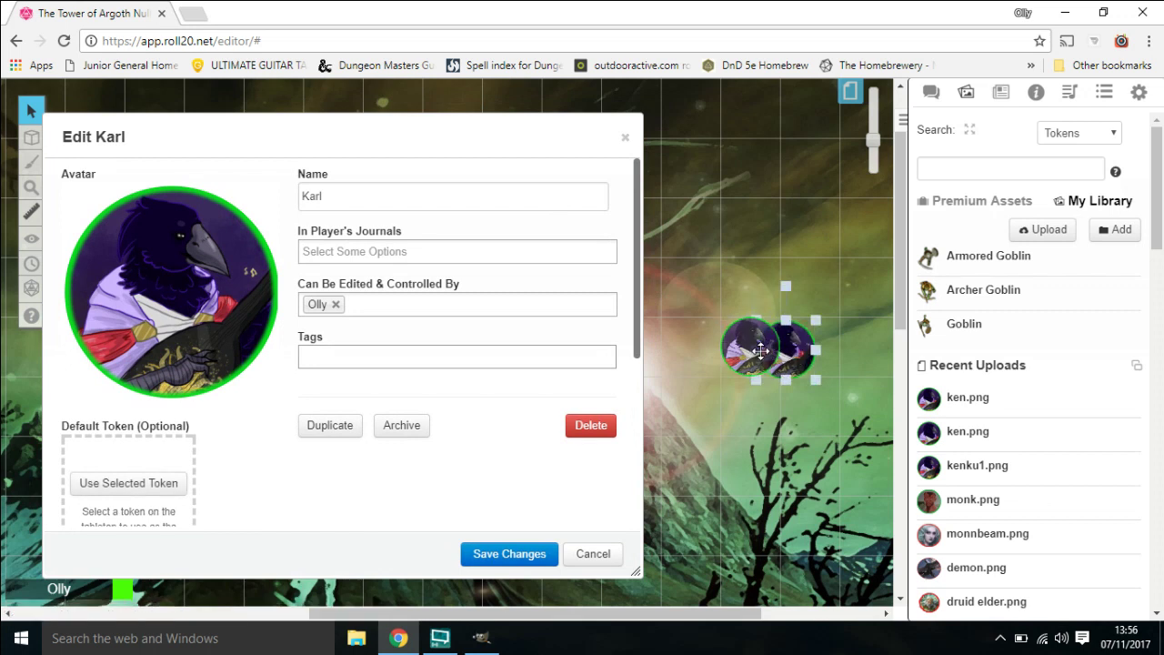
pyautogui.press('Delete')
pyautogui.click(760, 350)
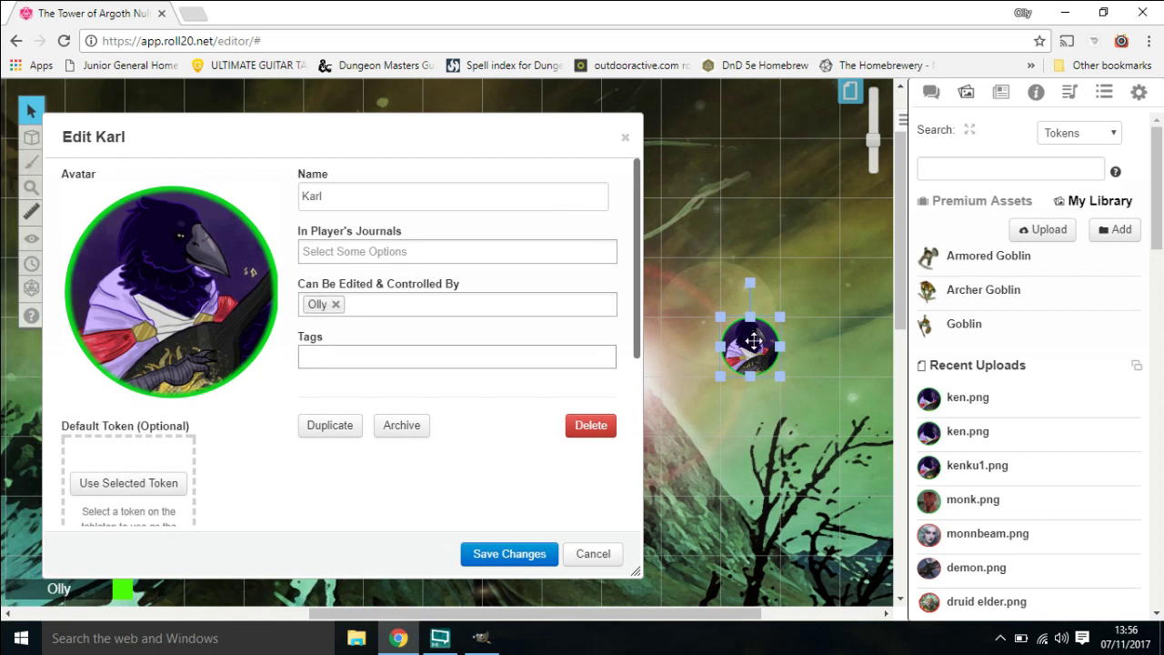
pyautogui.click(784, 558)
# Set the map token's red bar to 27, green bar to 10 and blue bar to 14.
pyautogui.click(746, 356)
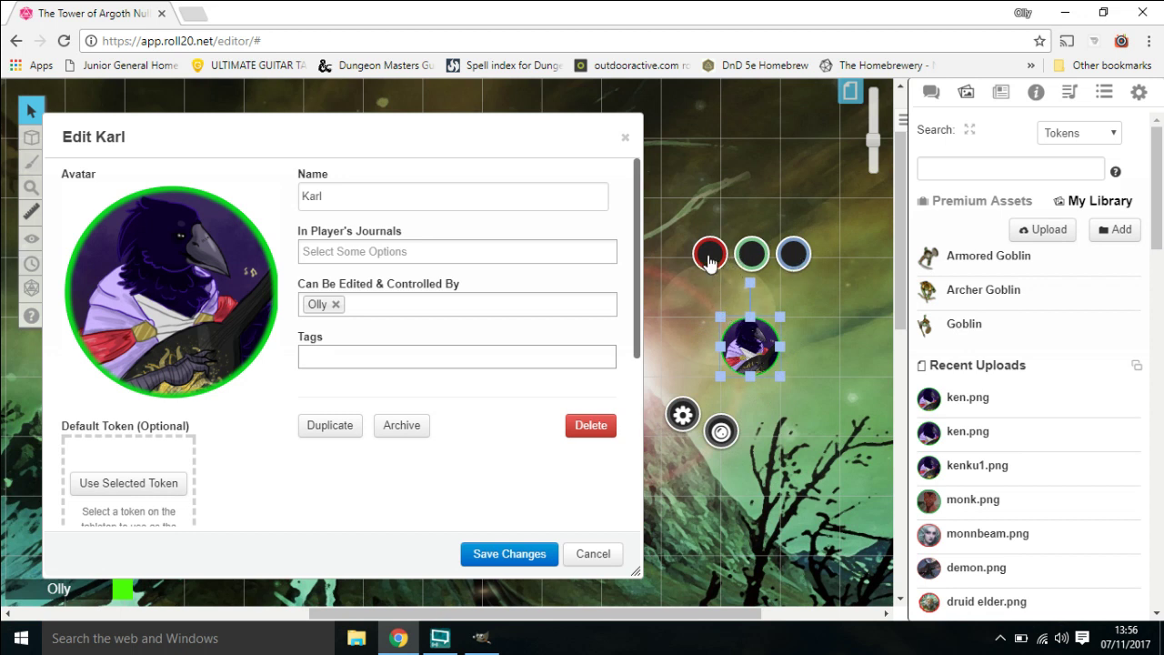
pyautogui.click(709, 257)
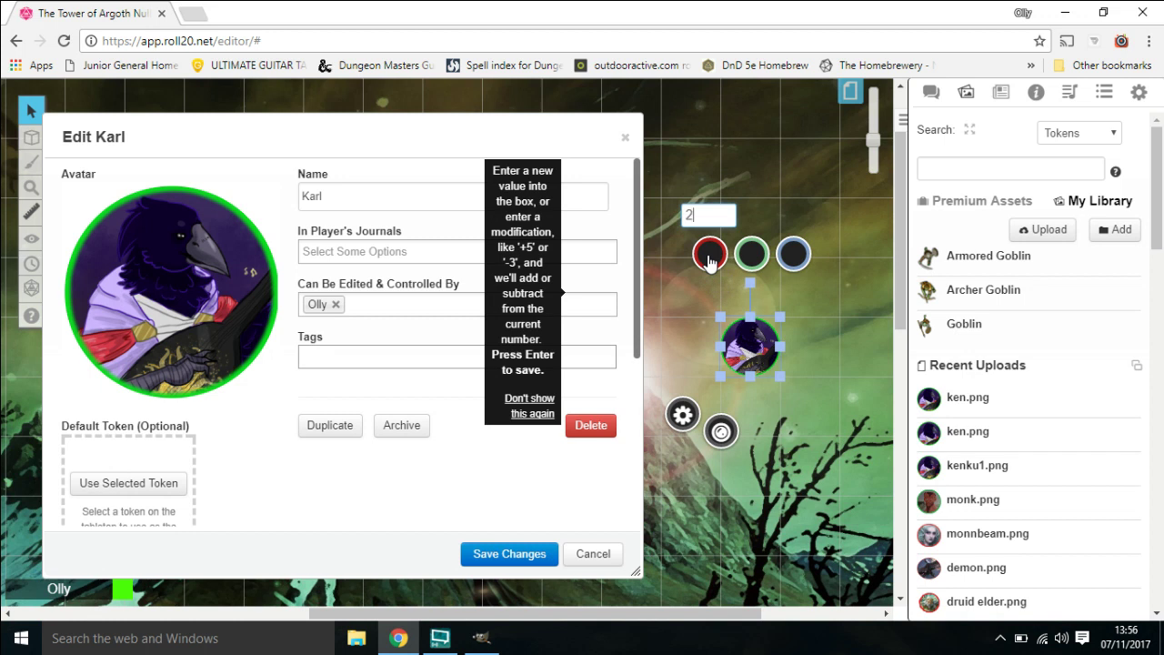
pyautogui.press('Return')
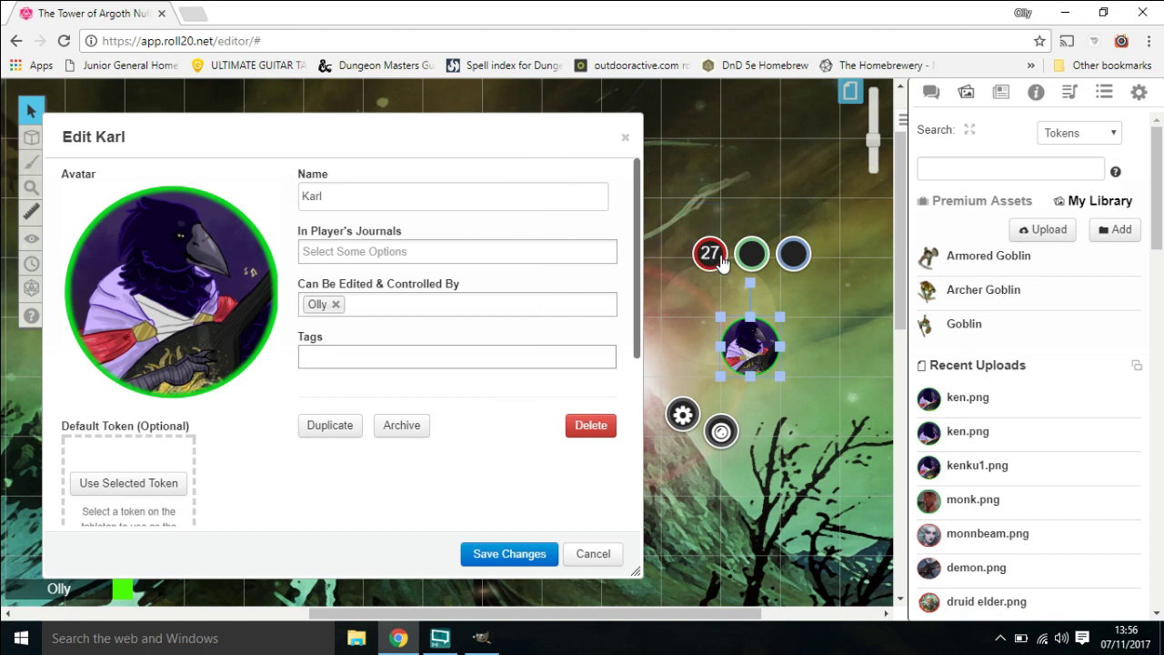
pyautogui.click(749, 264)
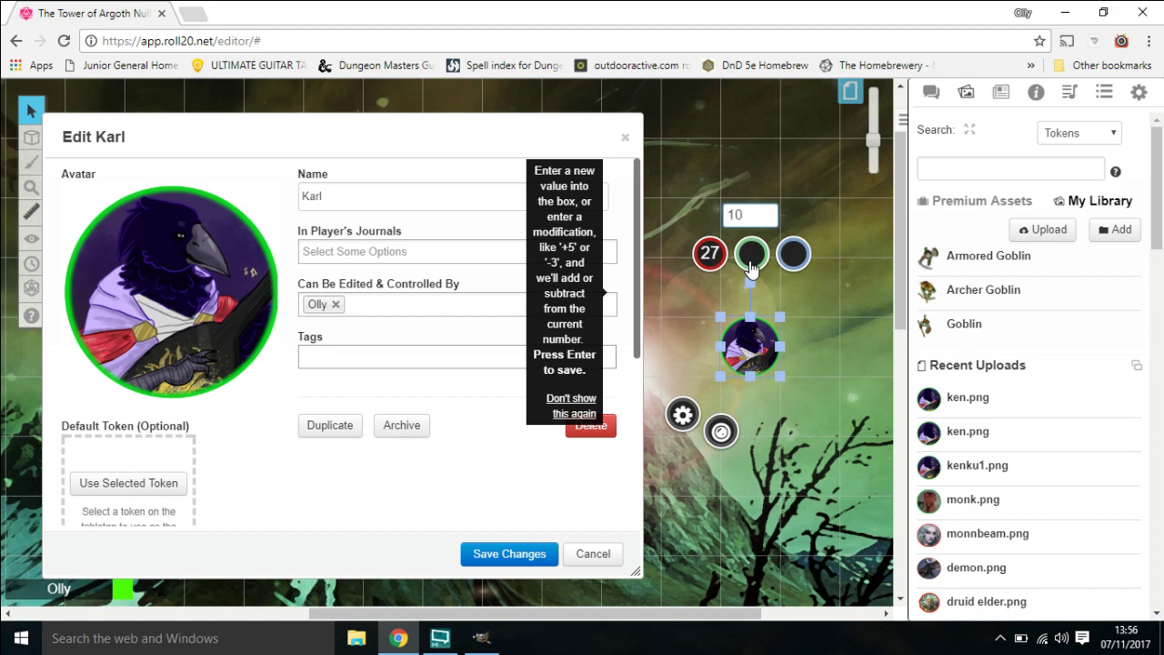
pyautogui.press('Return')
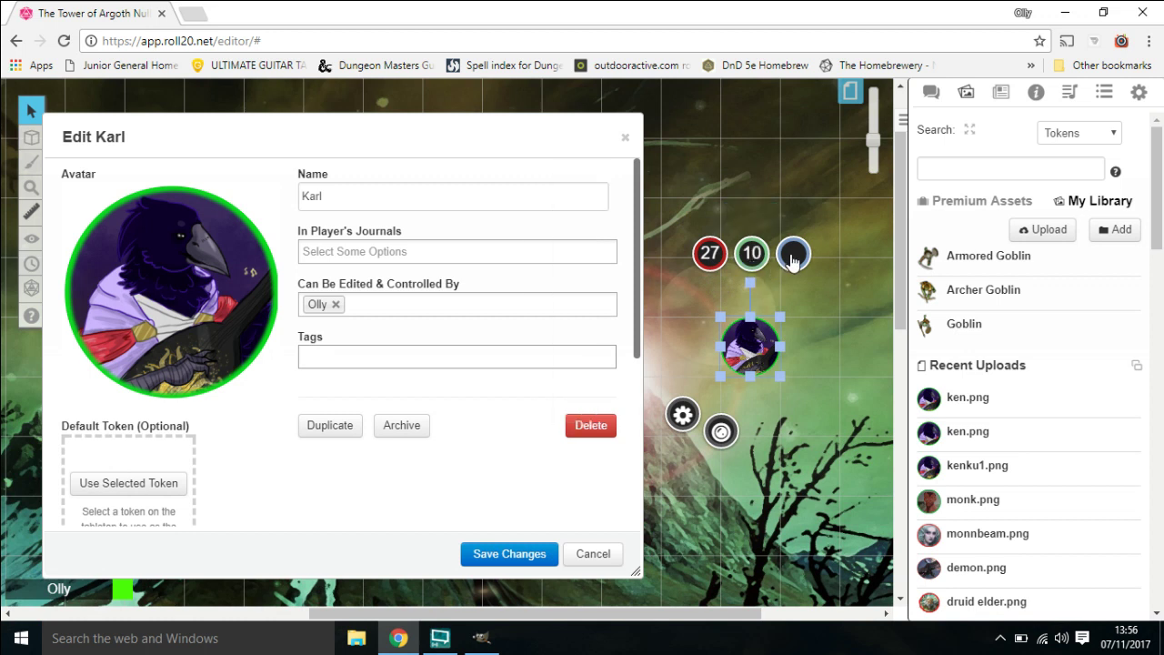
pyautogui.click(791, 258)
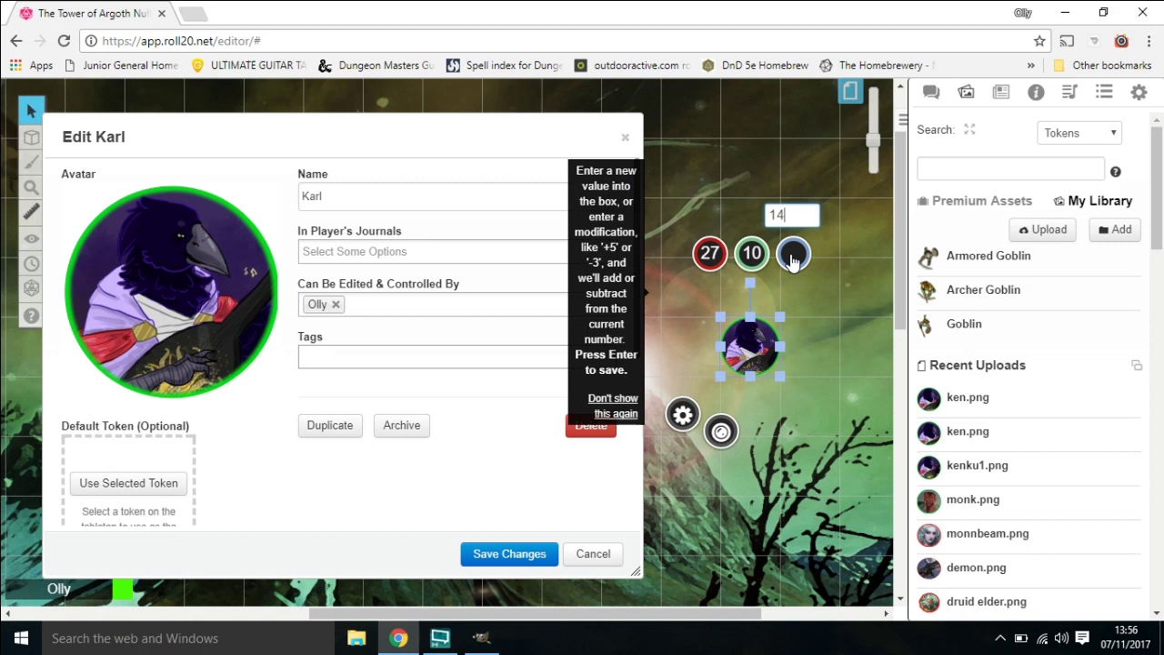
pyautogui.press('Return')
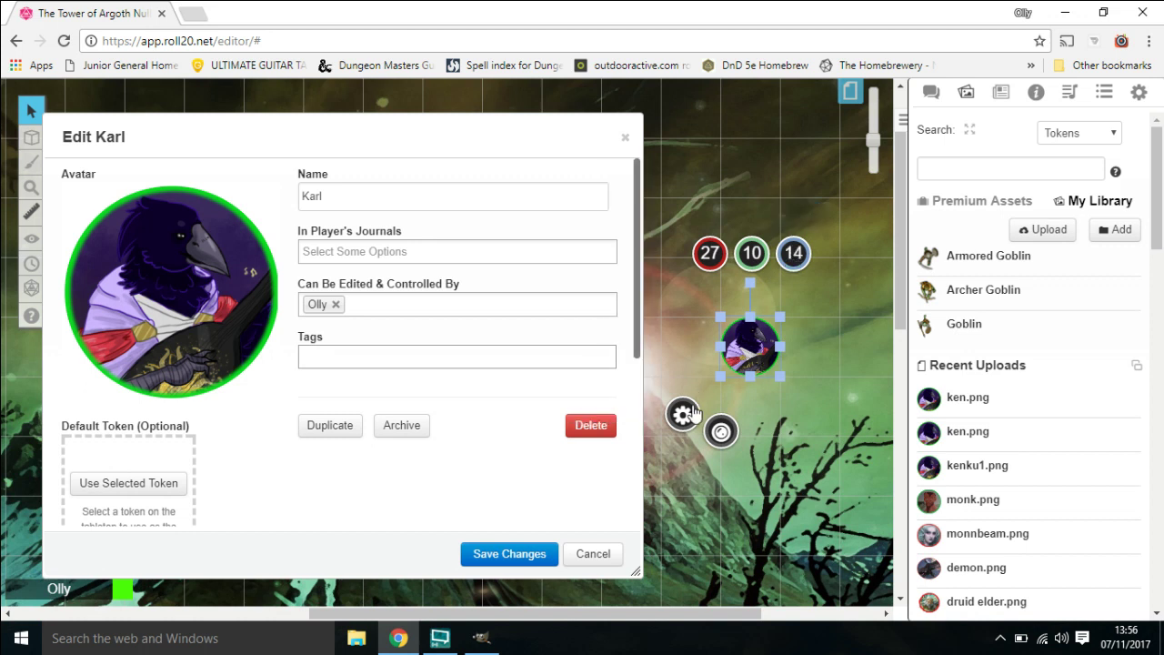
# Make the token represent the character Karl in its settings and save the changes.
pyautogui.click(683, 415)
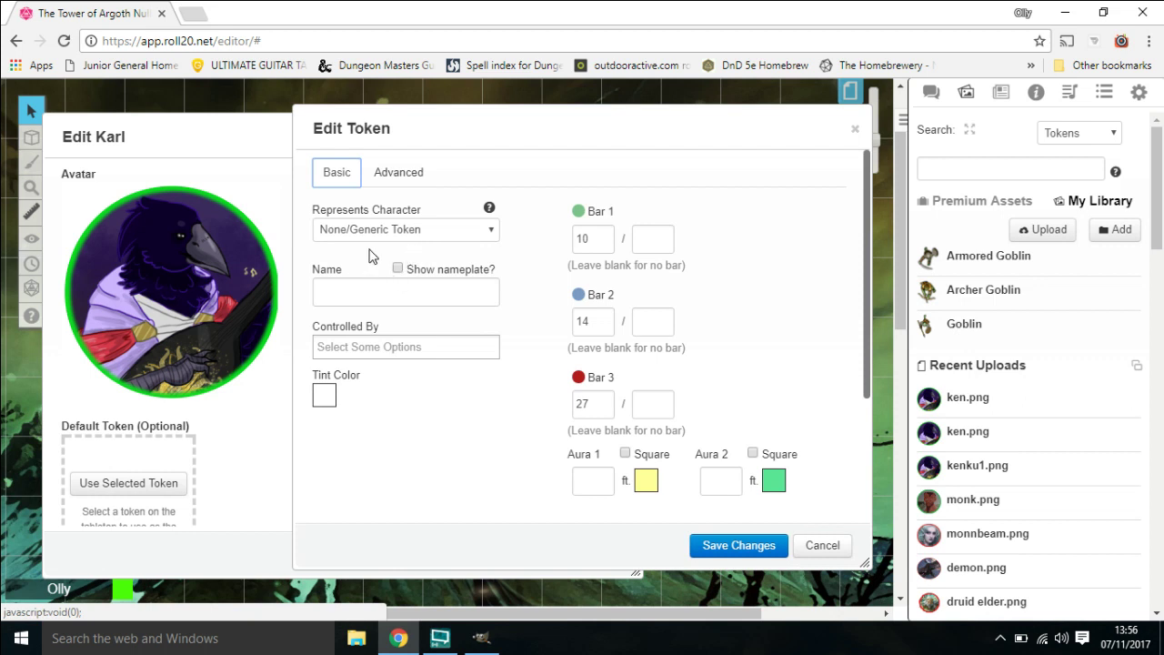
pyautogui.click(490, 233)
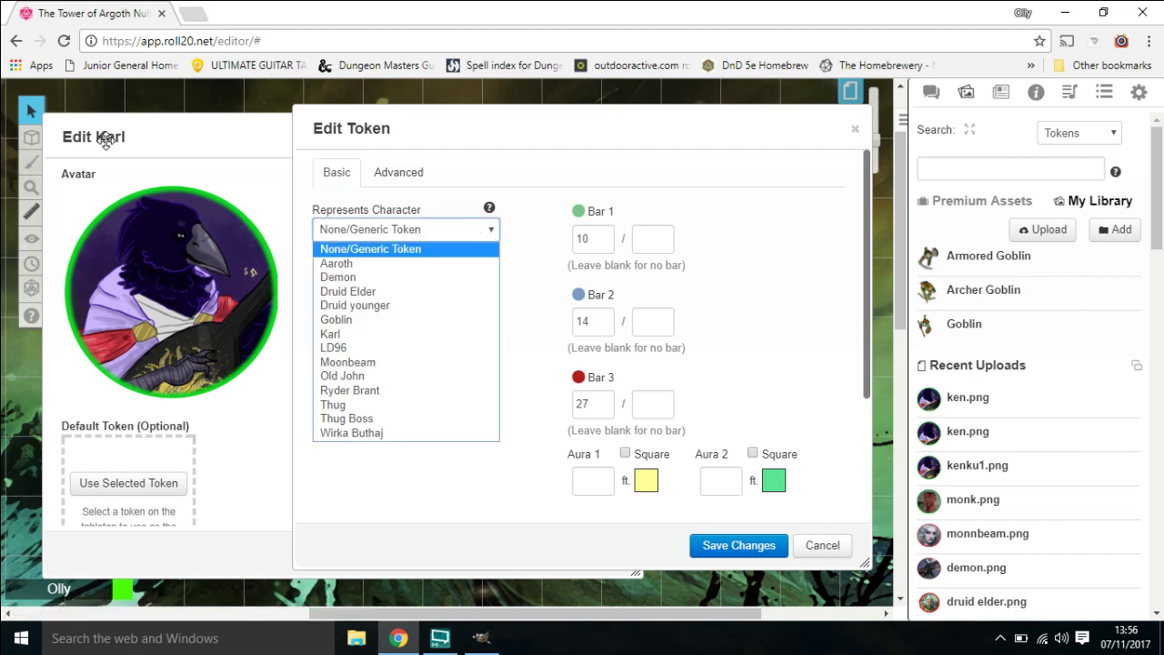
pyautogui.click(356, 334)
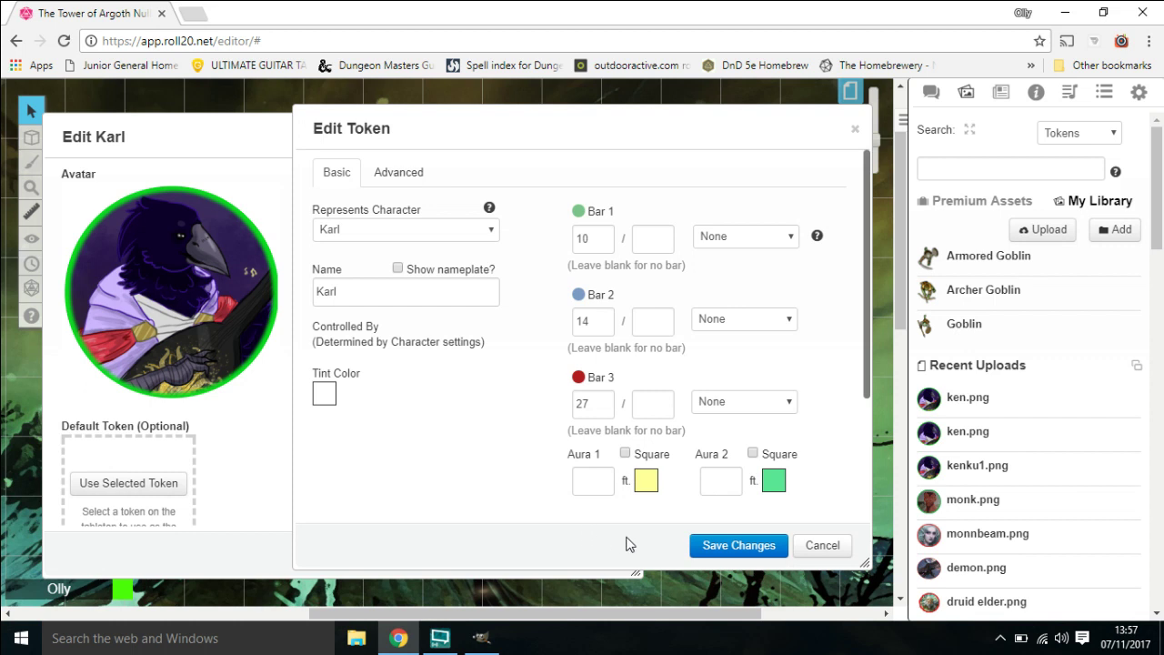
pyautogui.click(714, 548)
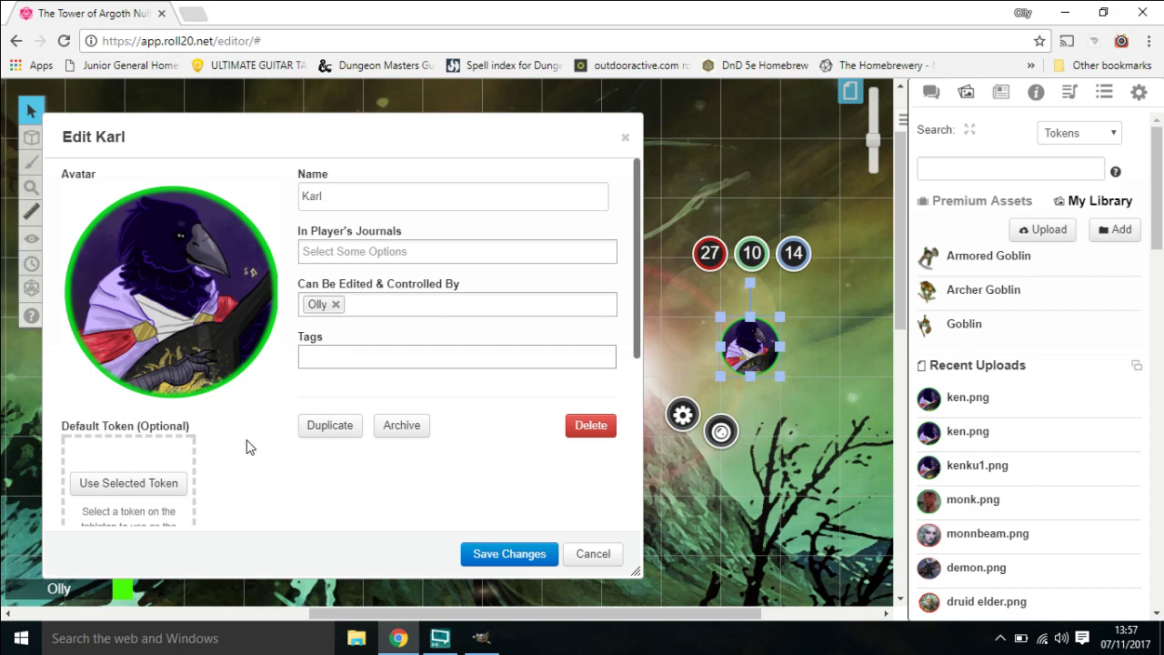
# Use the selected map token as Karl's default token, save the character and close its sheet.
pyautogui.click(131, 487)
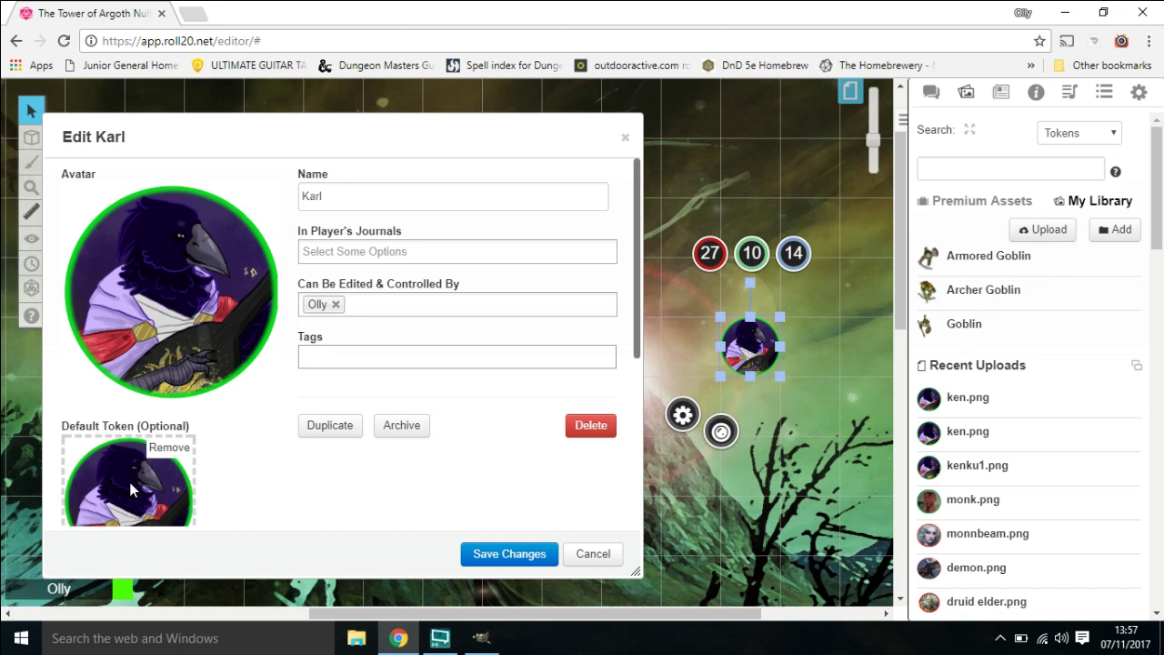
pyautogui.click(484, 552)
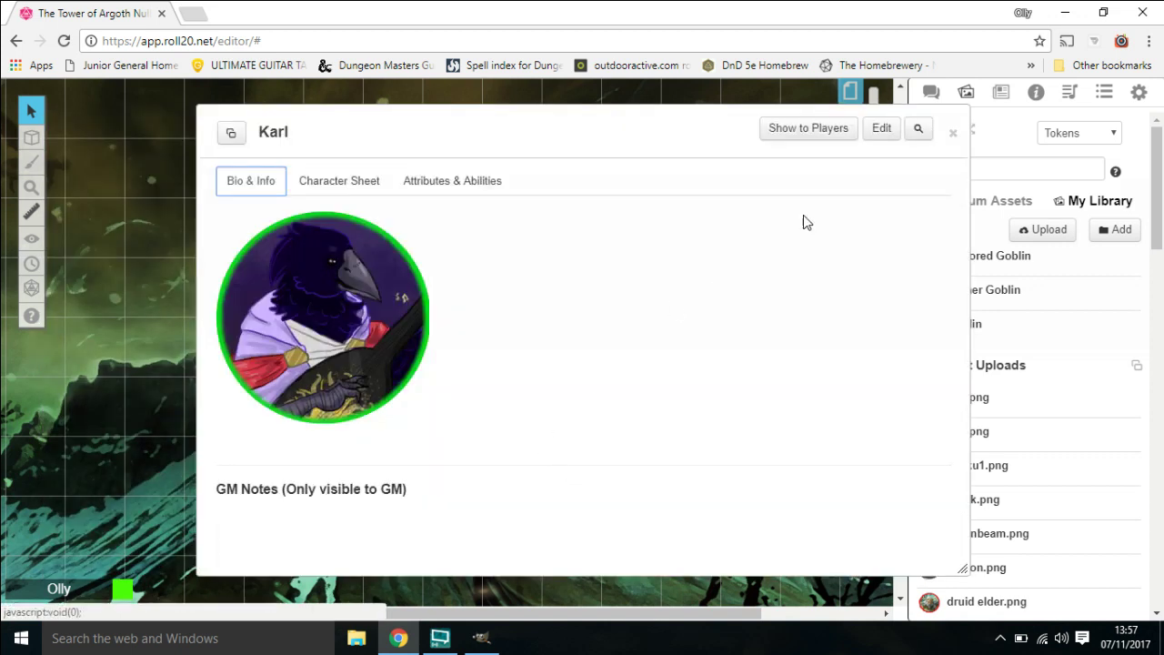
pyautogui.click(952, 133)
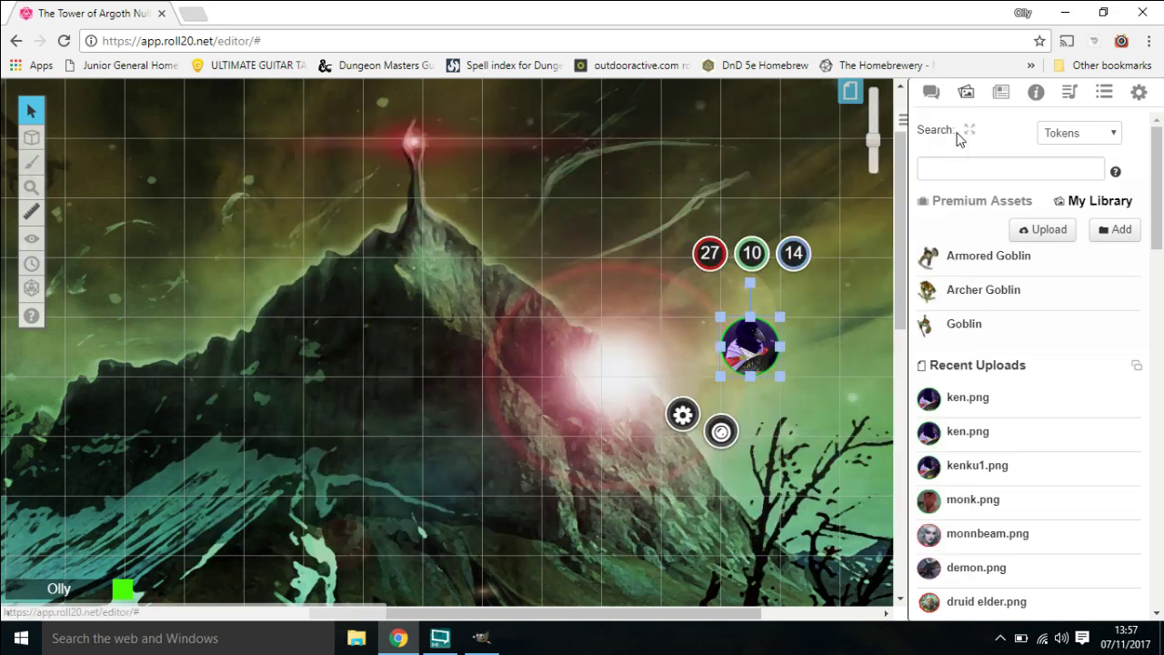
# Delete the existing token from the map and place Karl's default token there from the journal, over the bright glow.
pyautogui.rightClick(754, 337)
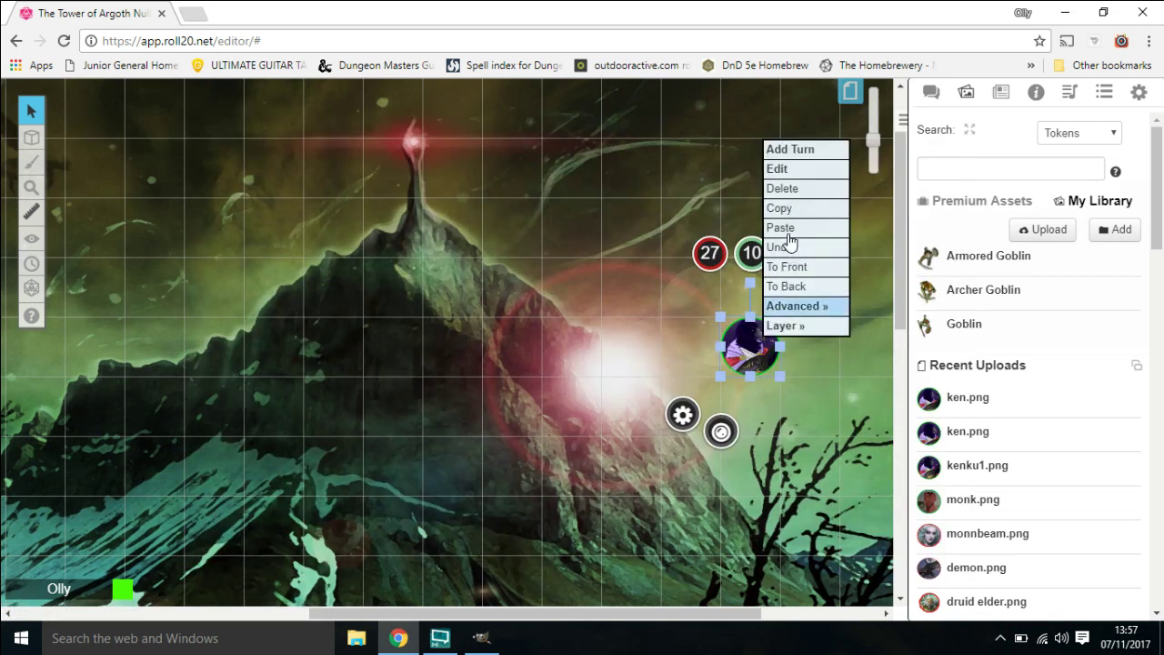
pyautogui.click(793, 188)
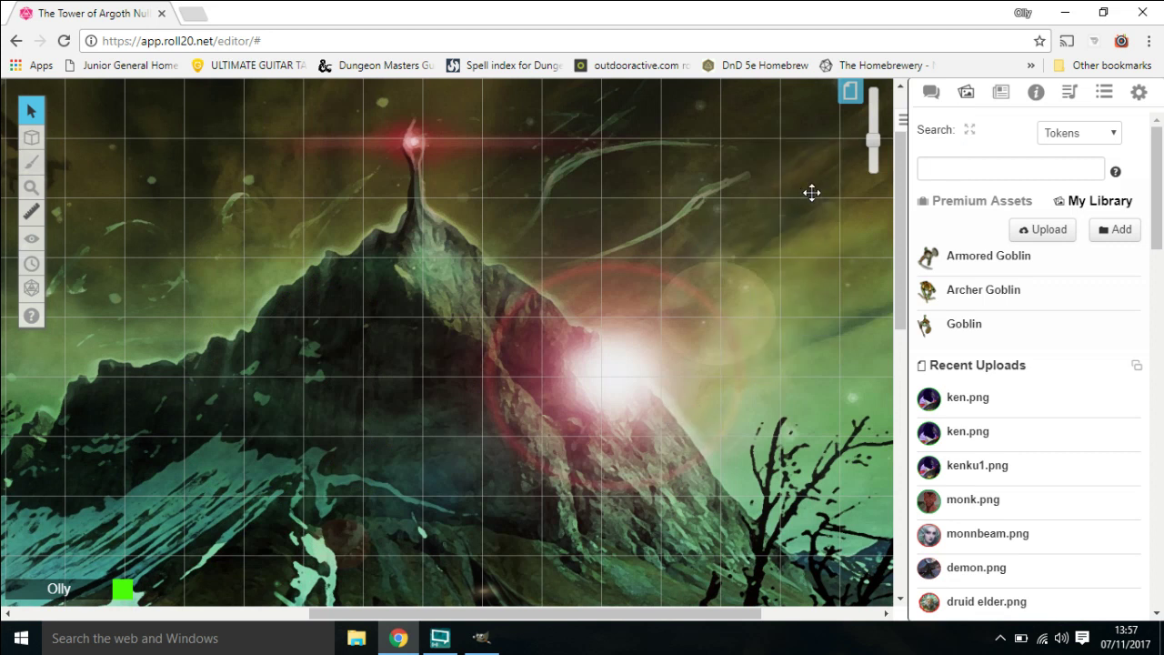
pyautogui.click(1000, 92)
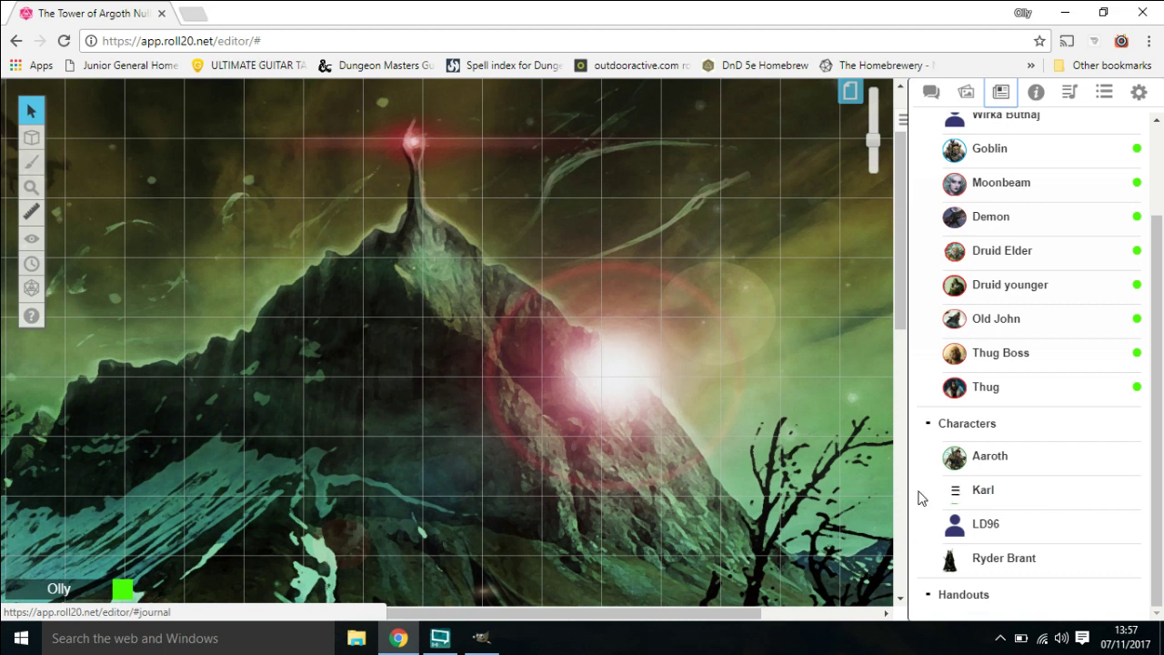
pyautogui.click(983, 492)
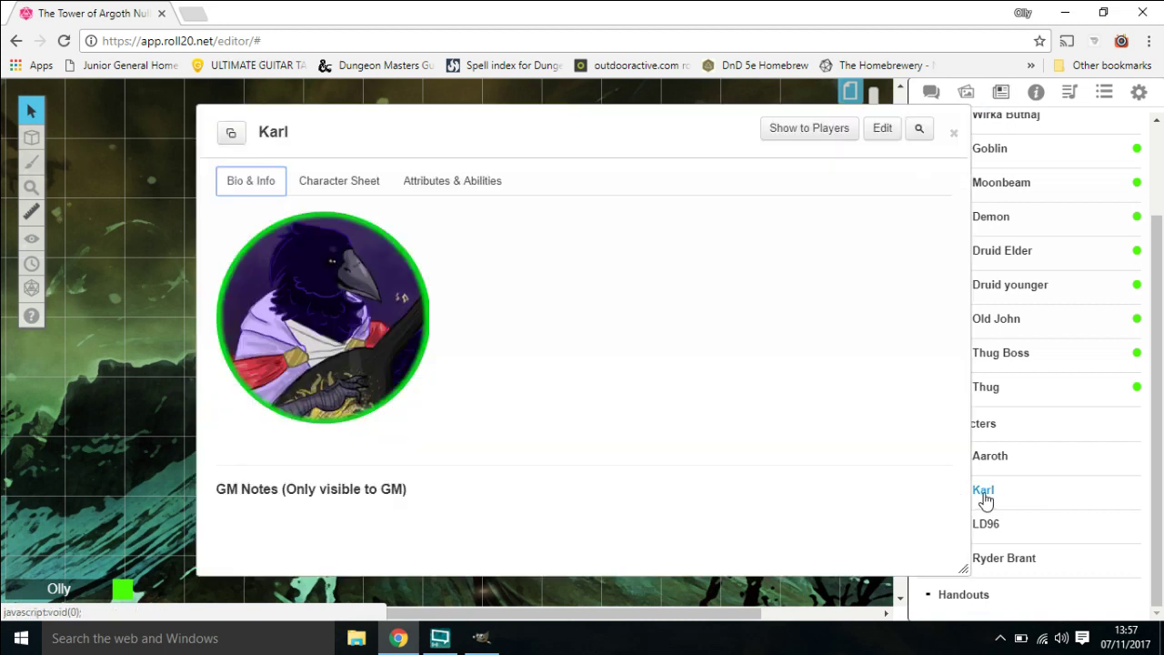
pyautogui.click(954, 132)
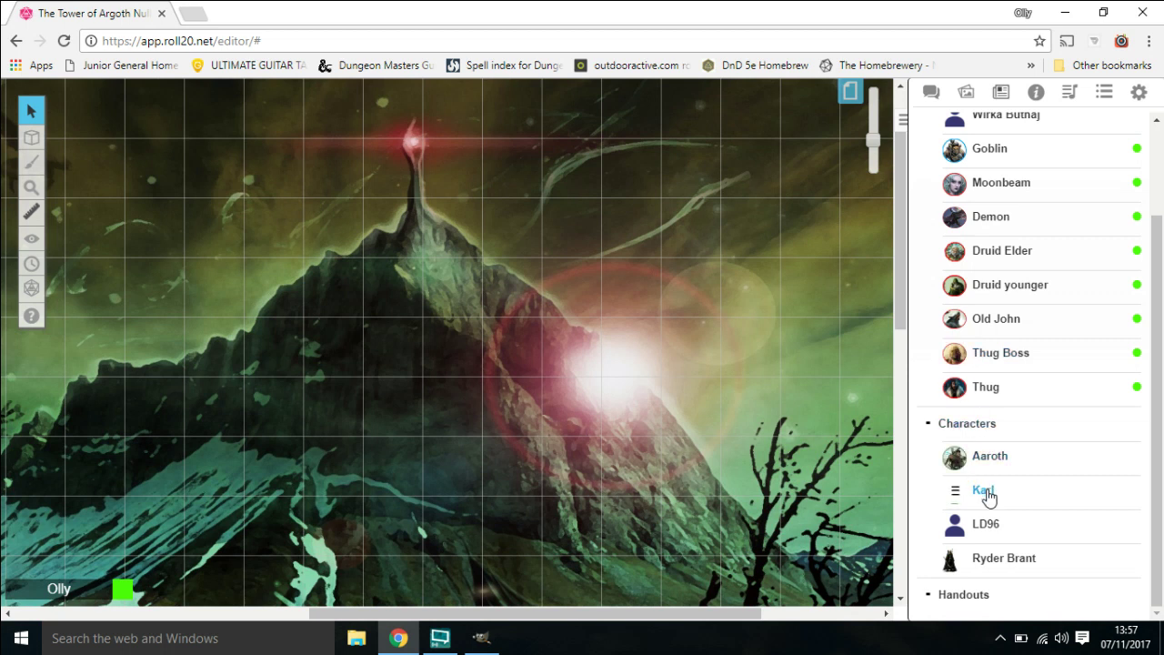
pyautogui.moveTo(988, 496); pyautogui.dragTo(610, 350)
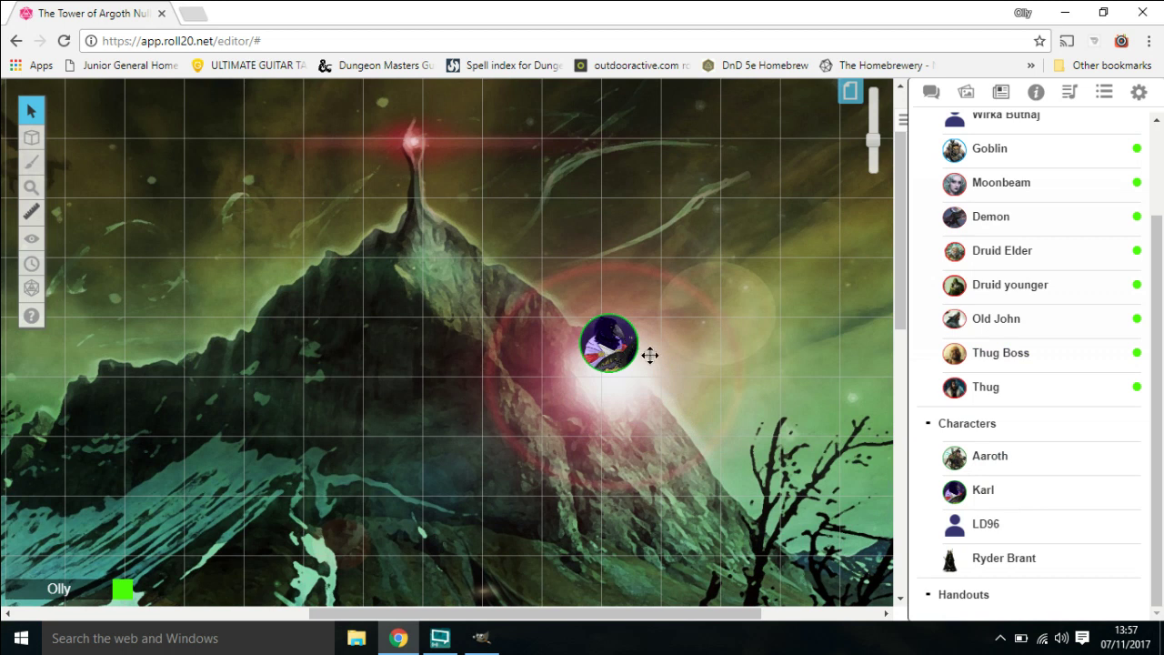
# Select Karl's newly placed token and subtract 5 from its red bar.
pyautogui.click(608, 333)
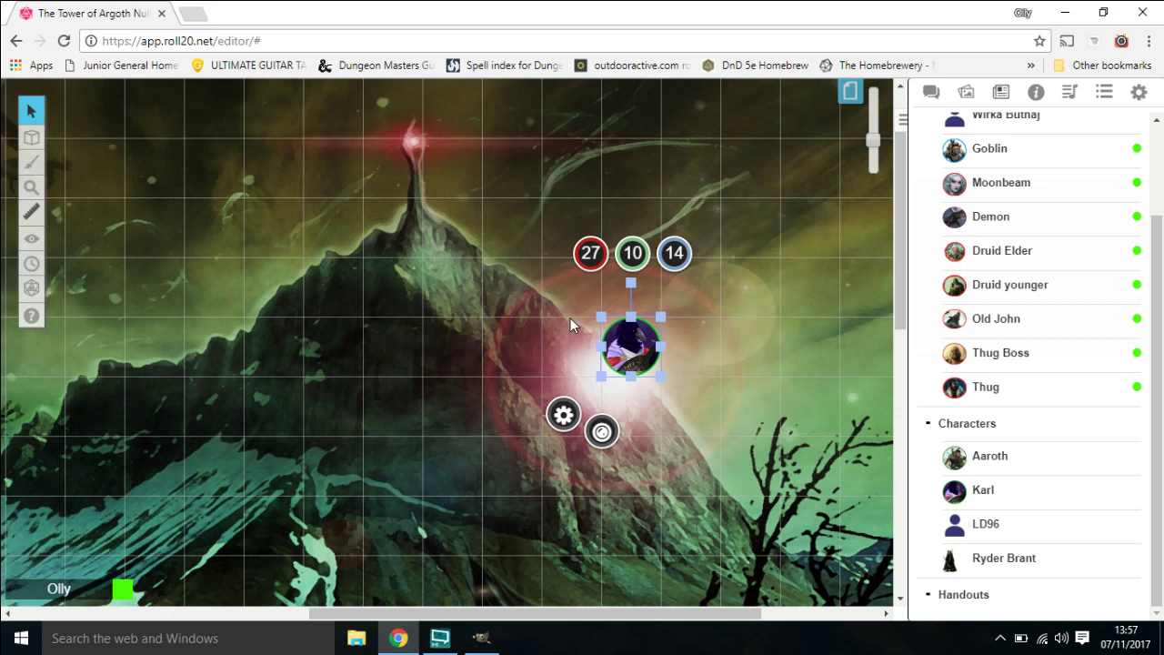
pyautogui.click(590, 254)
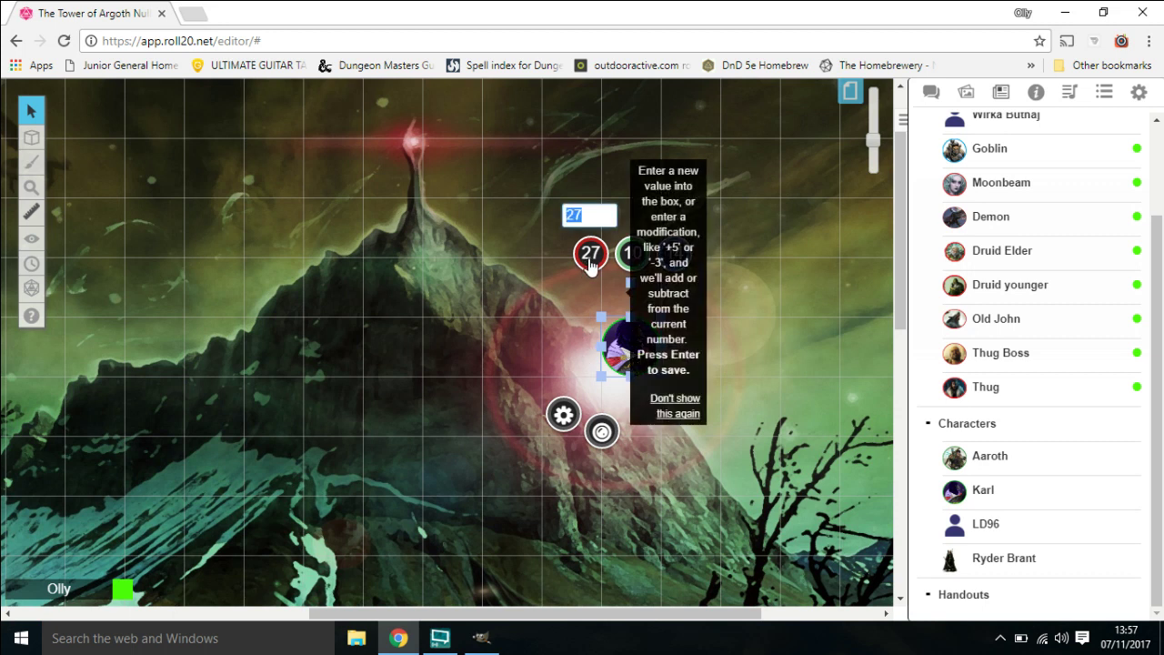
pyautogui.write('-5')
pyautogui.press('Return')
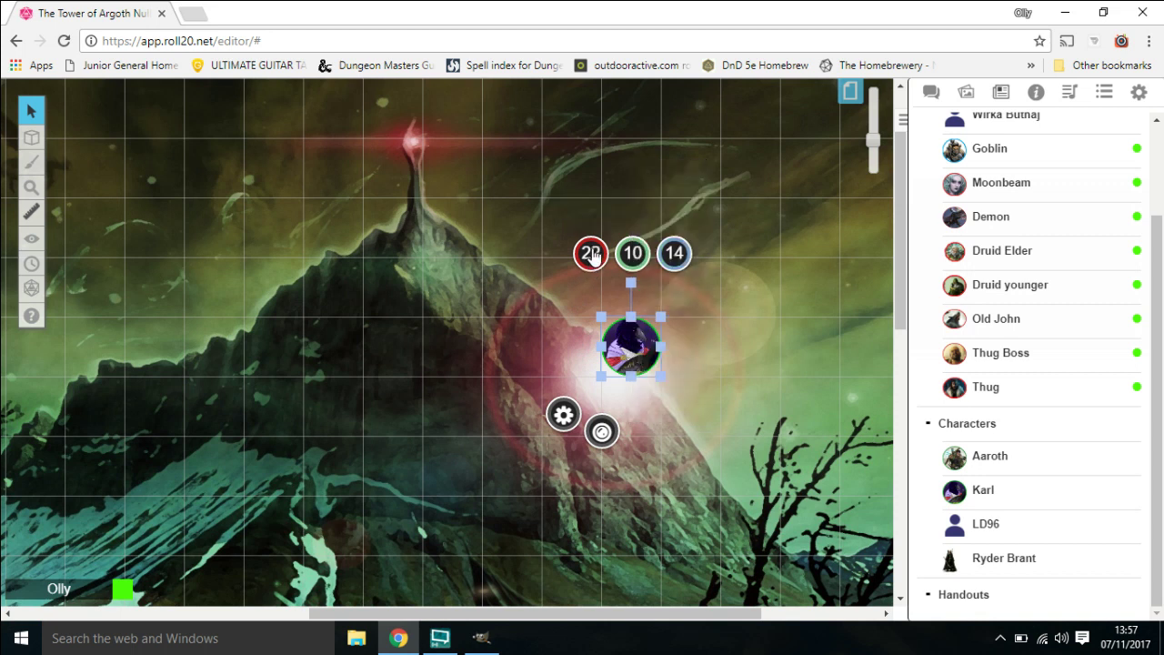